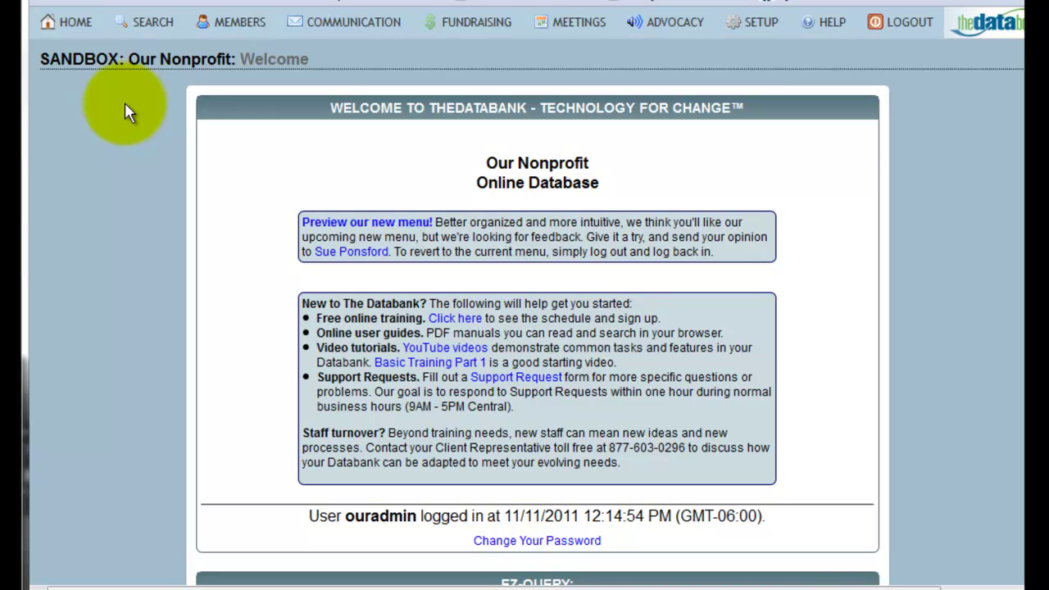
Open Duplicate Members from the Members menu, showing 712 groups matched by home phone
{"action": "mouse_move", "coordinate": [226, 33]}
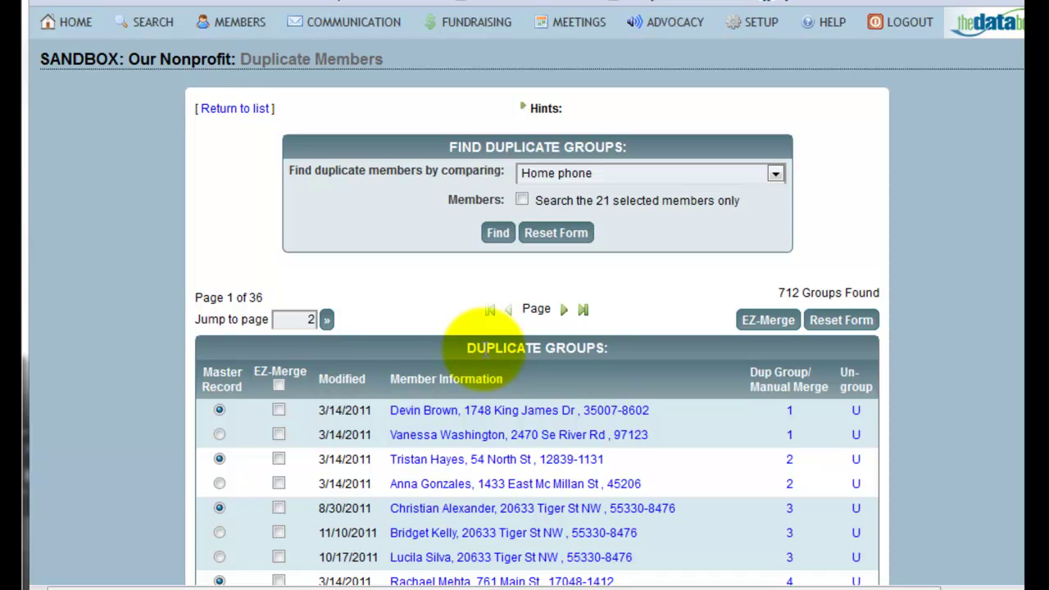
Match duplicates by first name, last name and 5-digit zip and search, finding 2 groups
{"action": "left_click", "coordinate": [777, 175]}
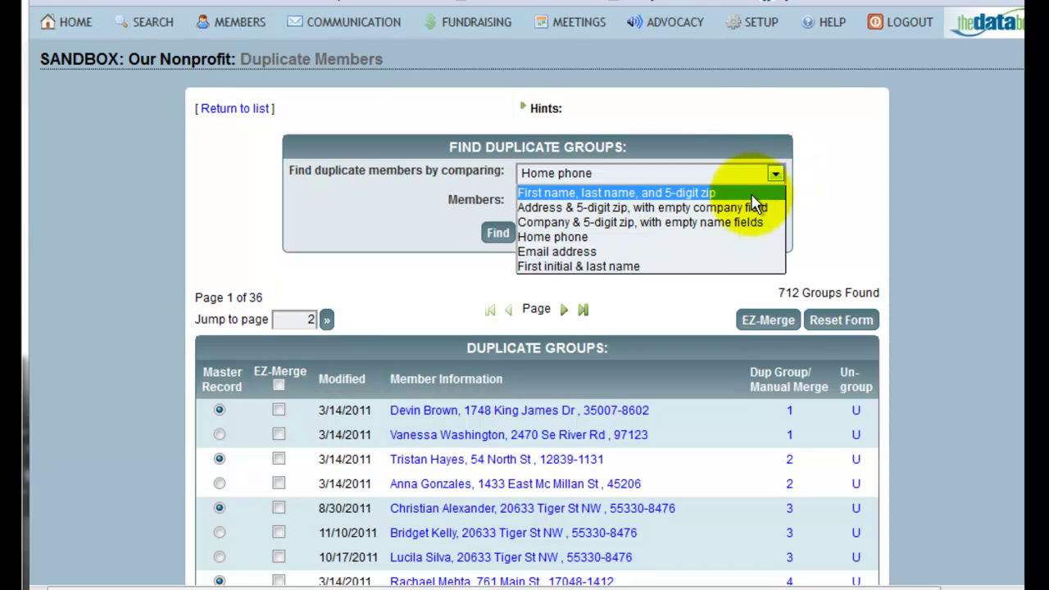
{"action": "left_click", "coordinate": [739, 195]}
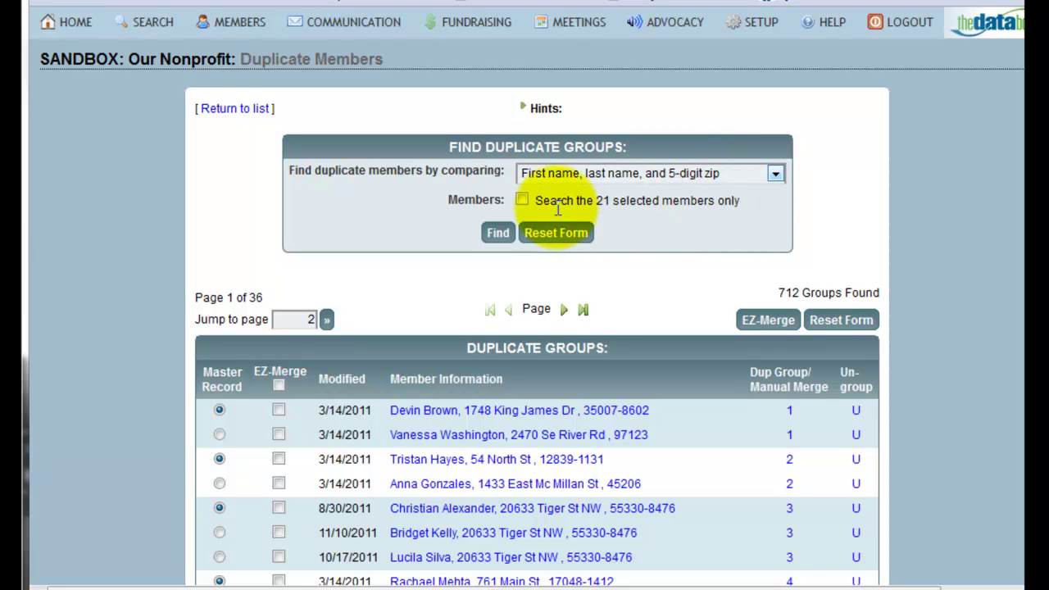
{"action": "left_click", "coordinate": [500, 234]}
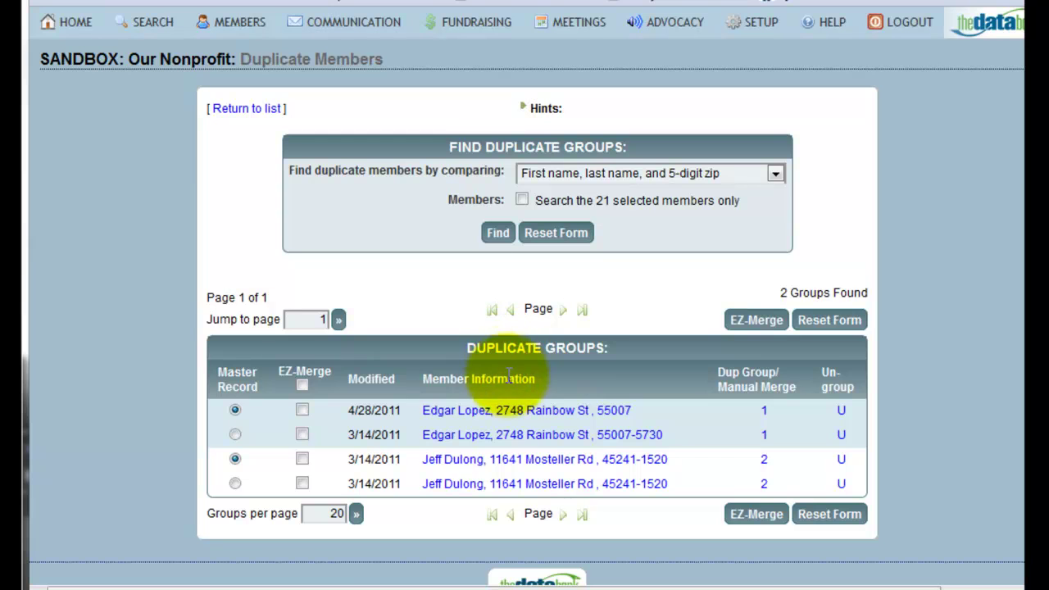
{"action": "mouse_move", "coordinate": [513, 416]}
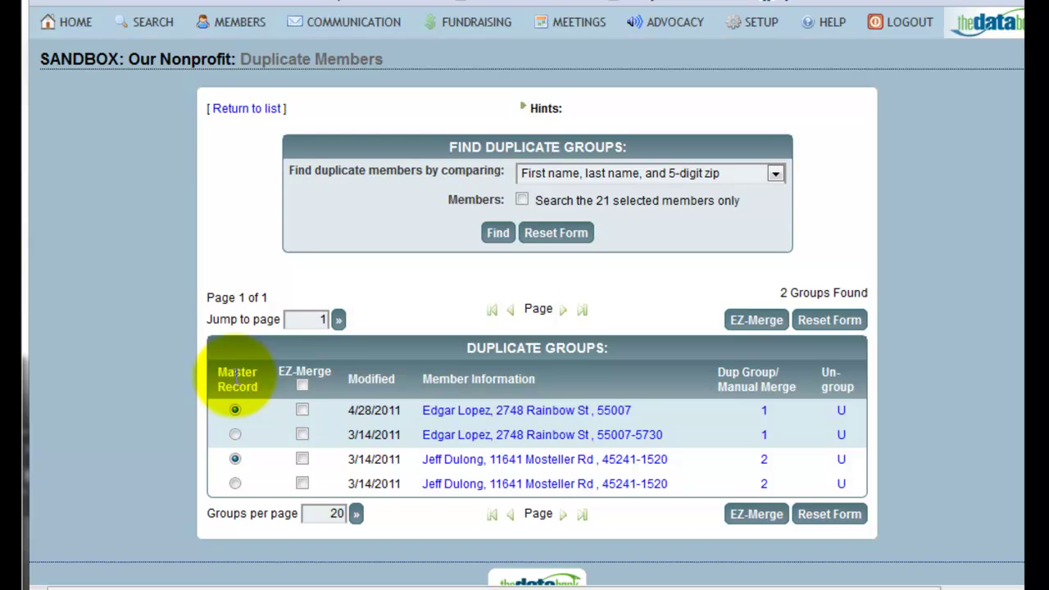
Make the 3/14/2011 record master, EZ-Merge both group 1 records, and refresh the list
{"action": "left_click", "coordinate": [236, 435]}
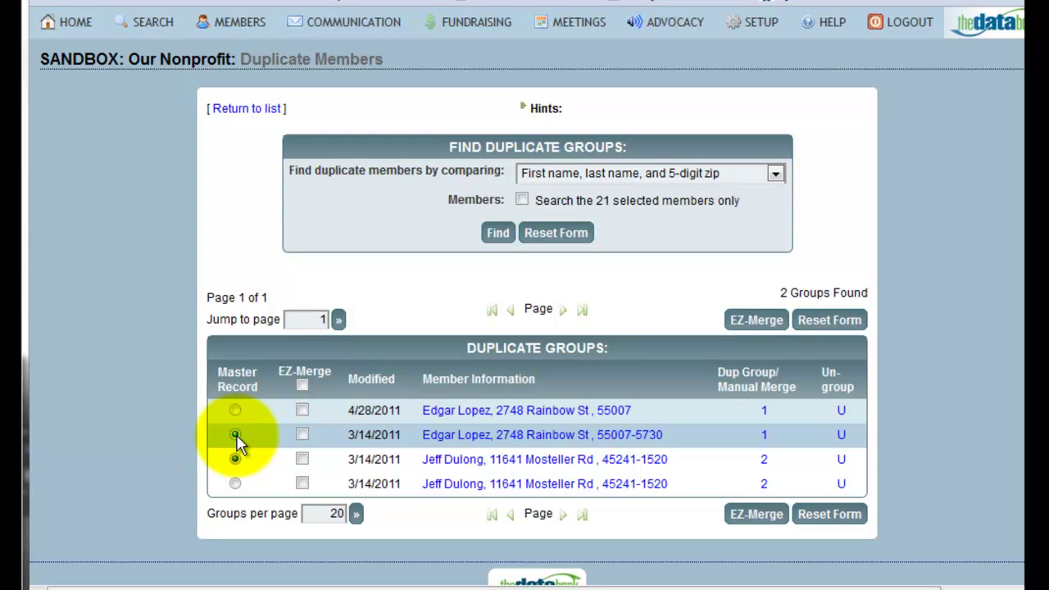
{"action": "left_click", "coordinate": [303, 435]}
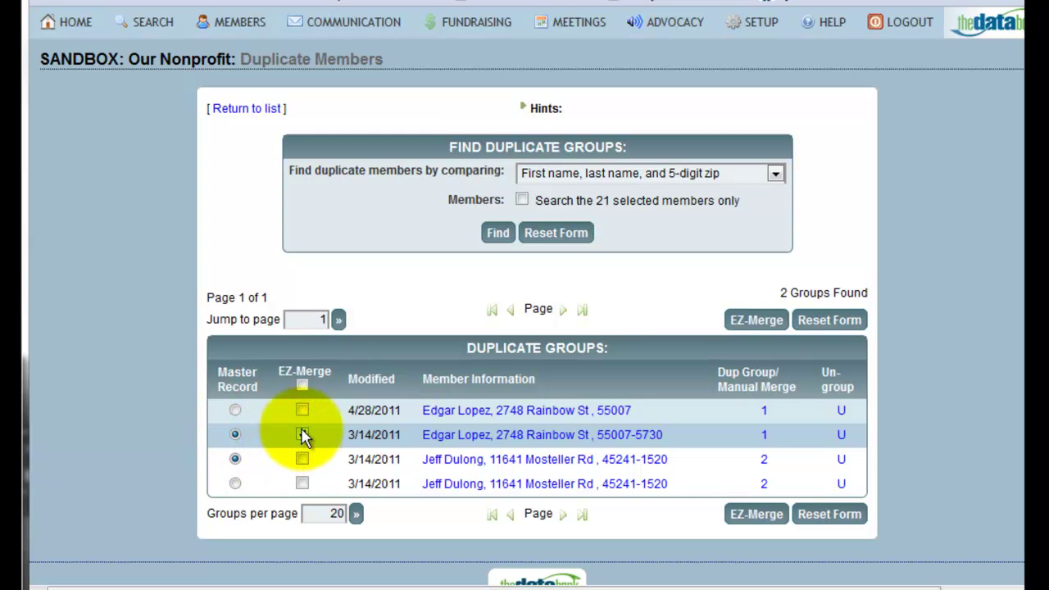
{"action": "left_click", "coordinate": [303, 412]}
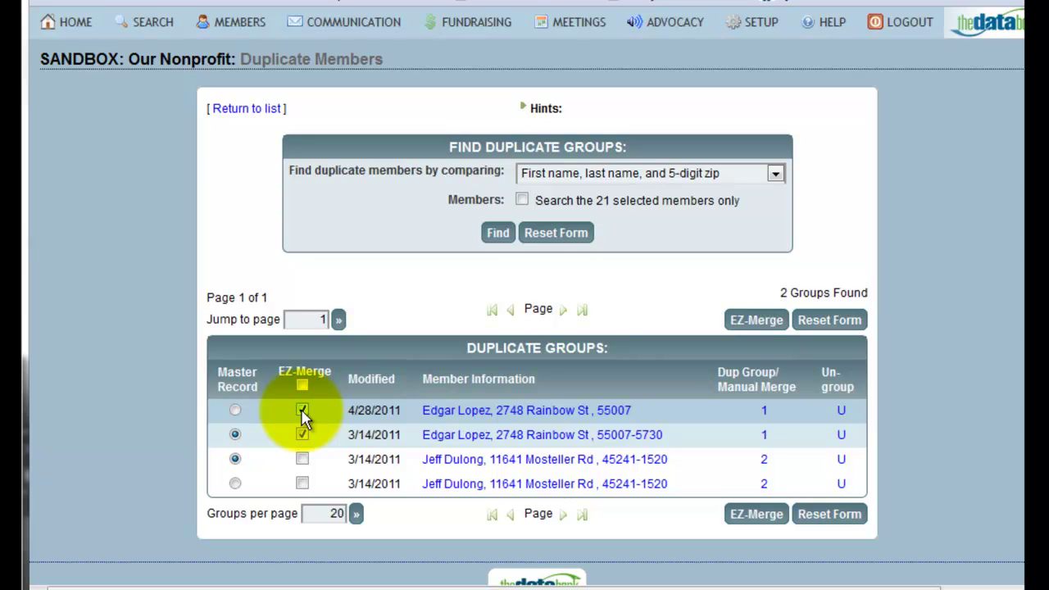
{"action": "left_click", "coordinate": [757, 516]}
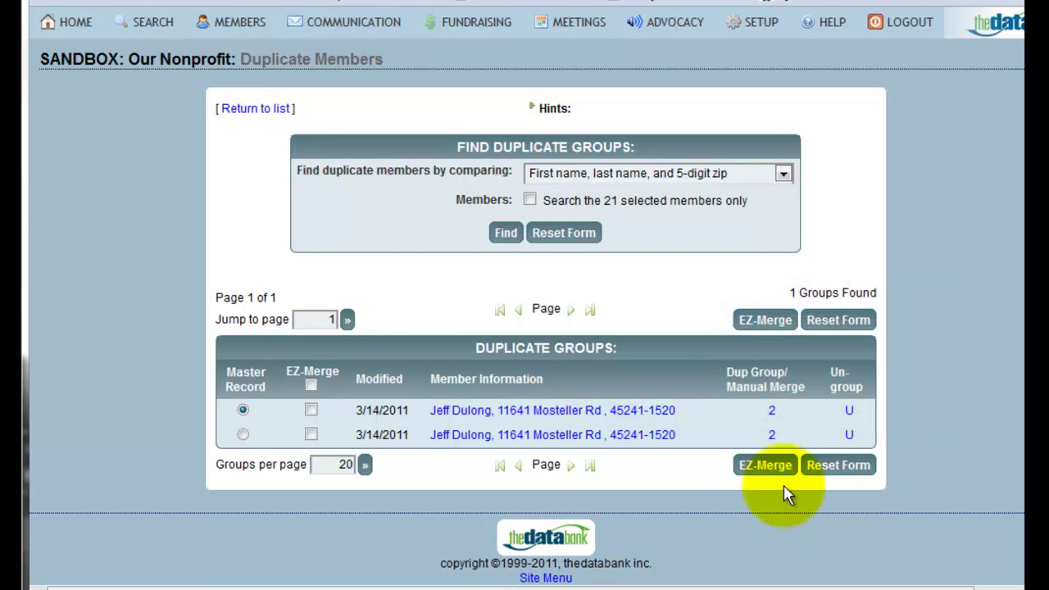
{"action": "left_click", "coordinate": [850, 435]}
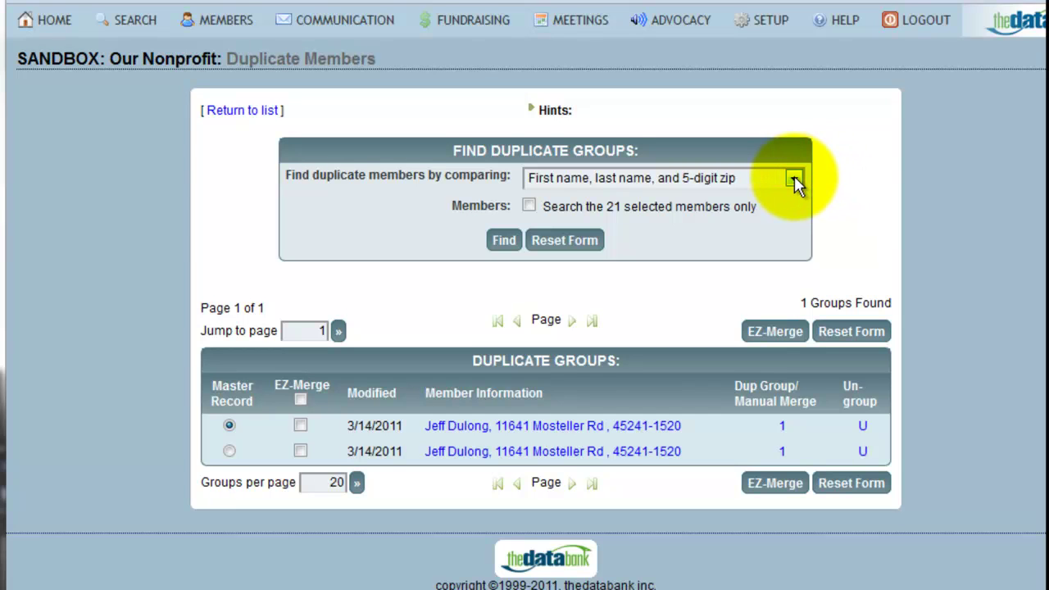
Search for duplicate members by Email address, finding 3 groups
{"action": "left_click", "coordinate": [795, 178]}
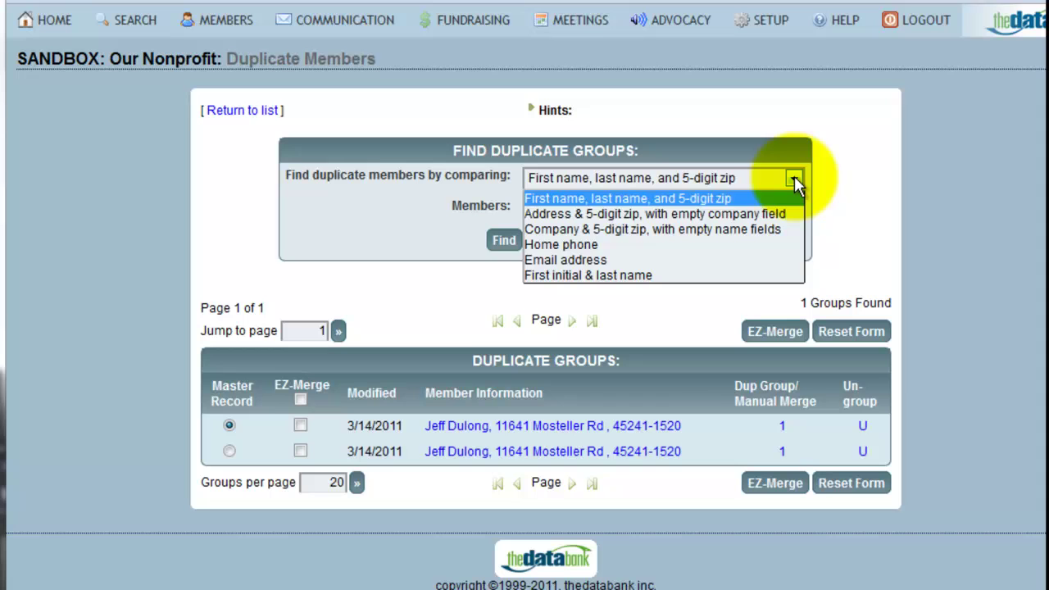
{"action": "left_click", "coordinate": [790, 260]}
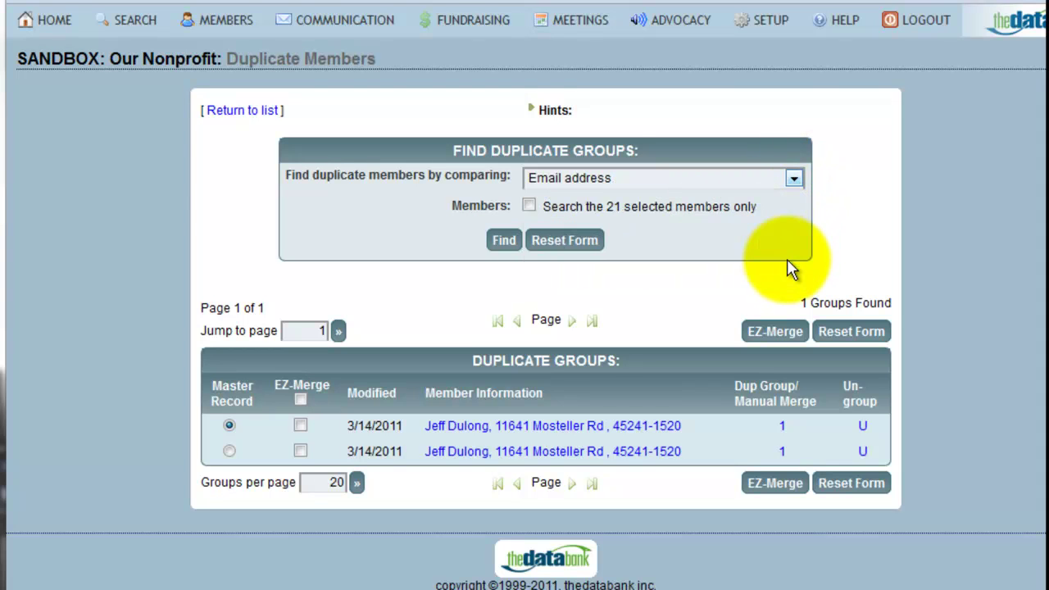
{"action": "left_click", "coordinate": [504, 240]}
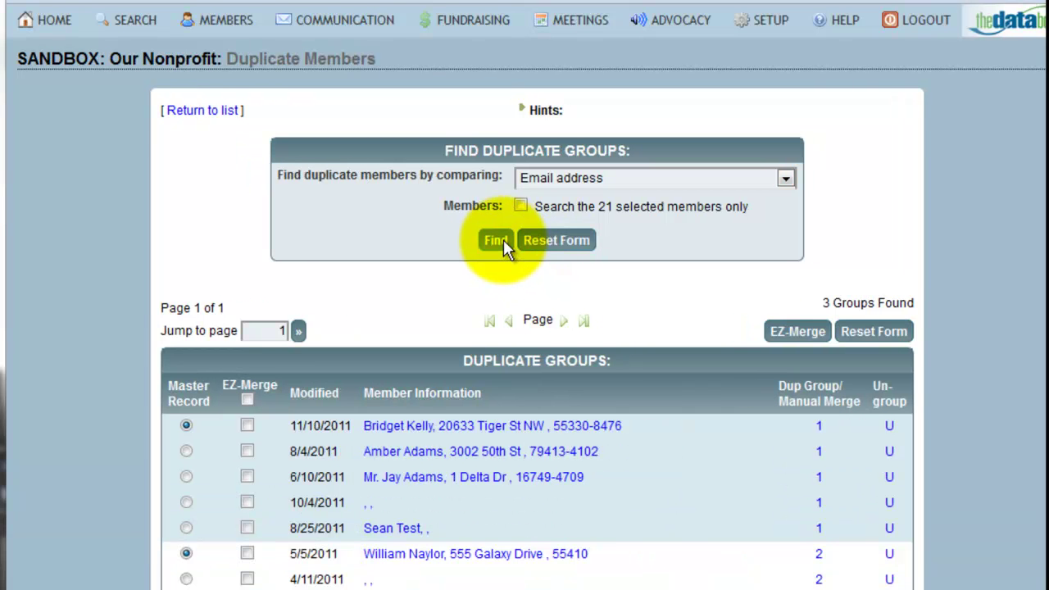
Open duplicate group 2 on the Merge Duplicates page for manual merging
{"action": "scroll", "coordinate": [503, 240], "scroll_direction": "down", "scroll_amount": 3}
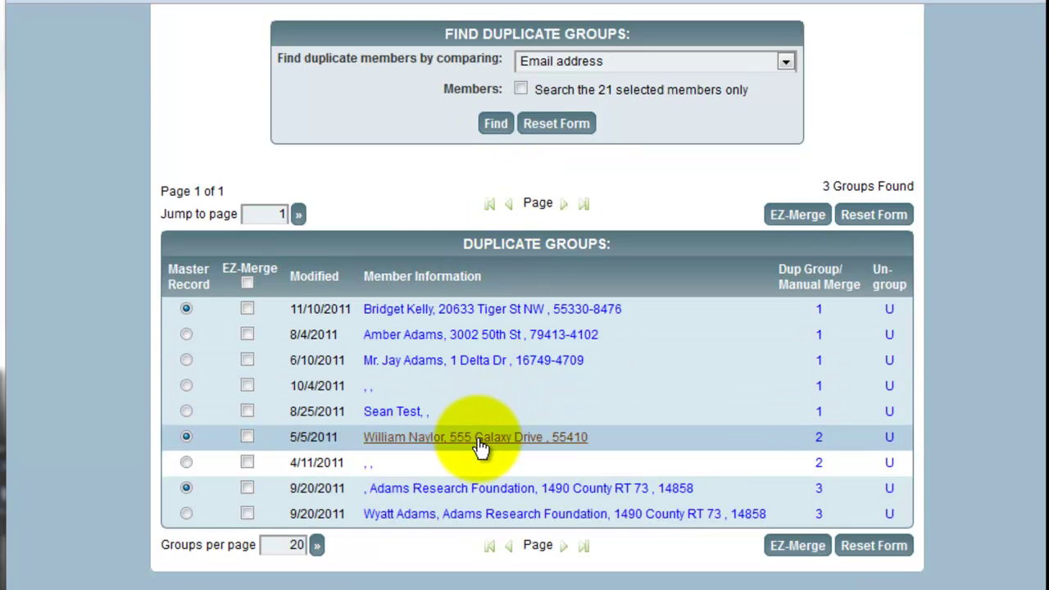
{"action": "mouse_move", "coordinate": [481, 448]}
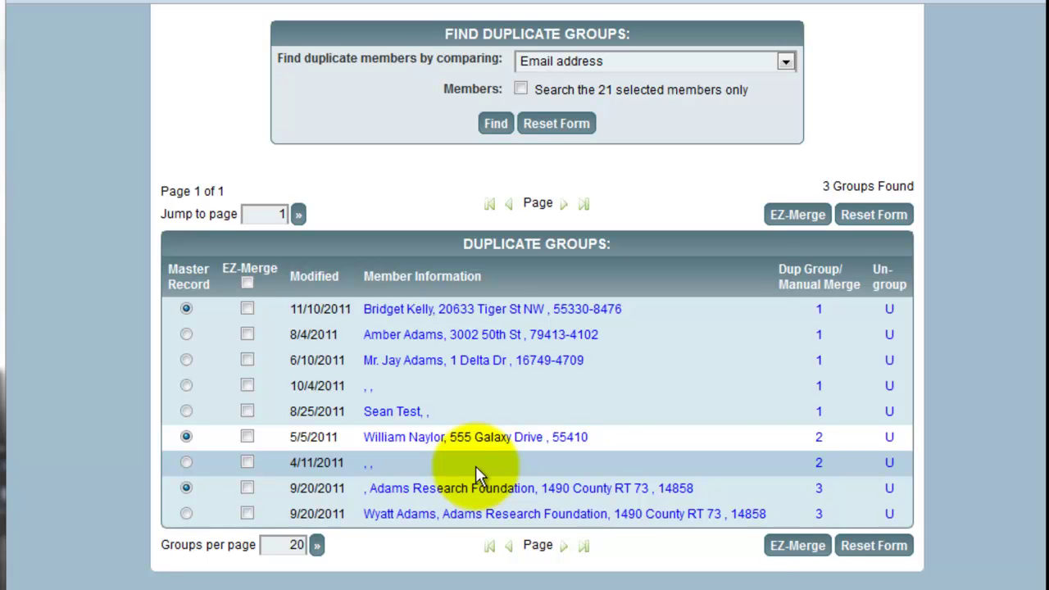
{"action": "left_click", "coordinate": [820, 443]}
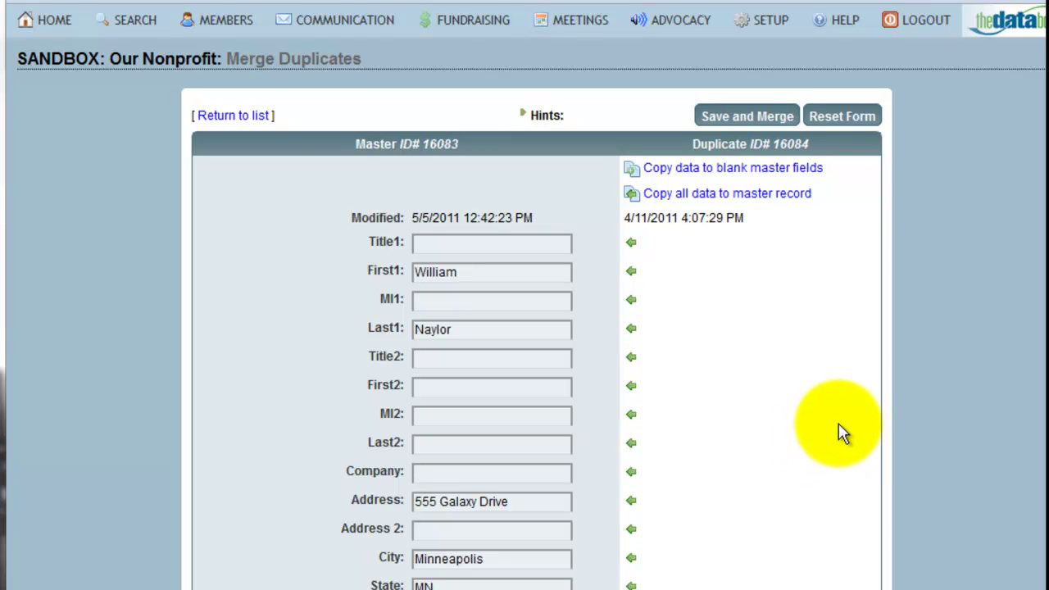
Append 'web signup' to the master's Source(s) next to donationform, then Save and Merge group 2
{"action": "scroll", "coordinate": [525, 295], "scroll_direction": "down", "scroll_amount": 2}
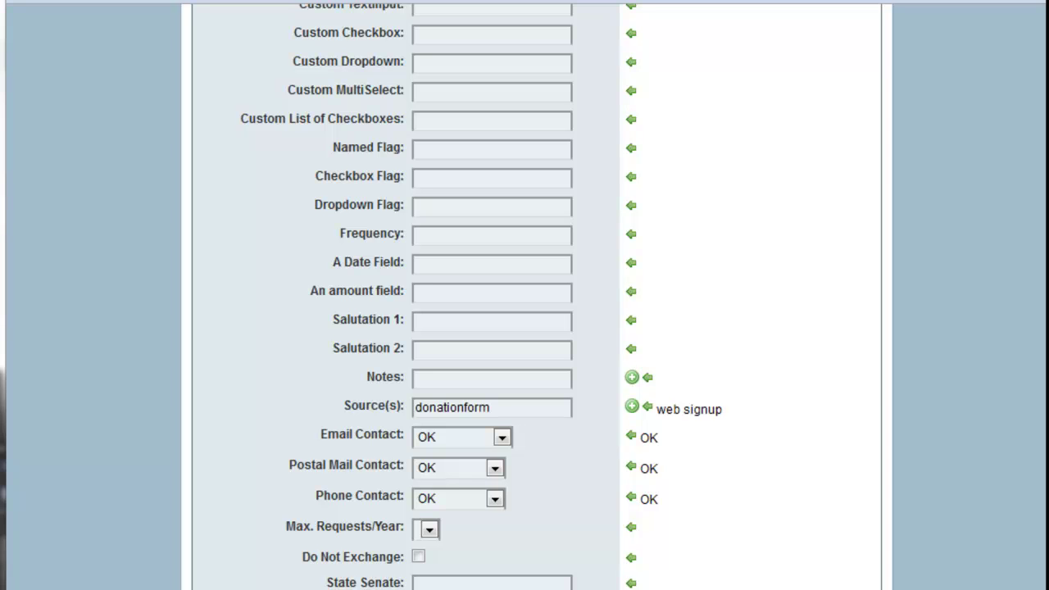
{"action": "scroll", "coordinate": [524, 295], "scroll_direction": "down", "scroll_amount": 1}
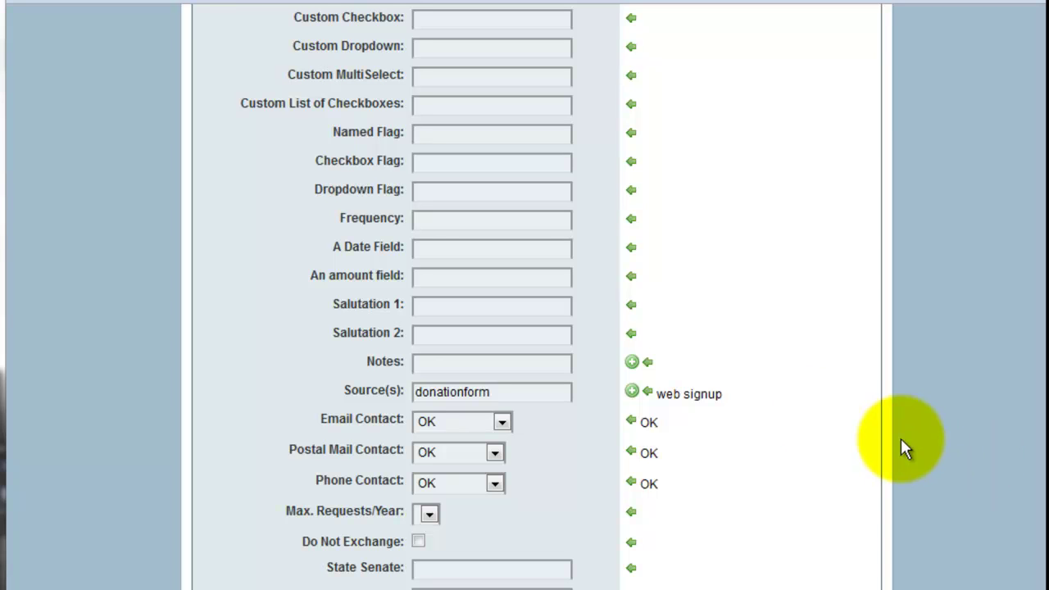
{"action": "left_click_drag", "start_coordinate": [725, 394], "coordinate": [657, 395]}
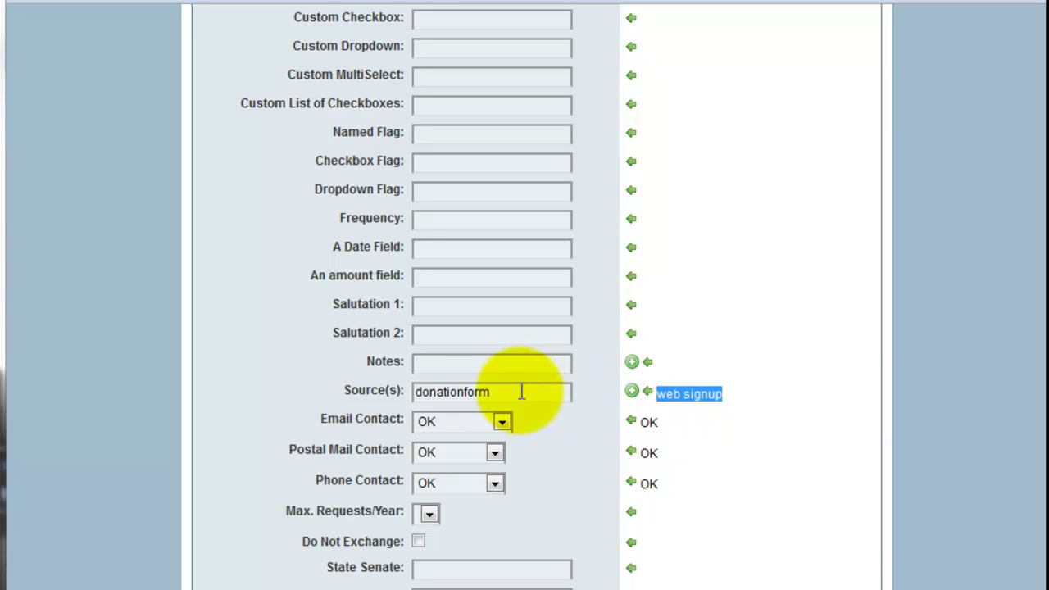
{"action": "left_click", "coordinate": [632, 391]}
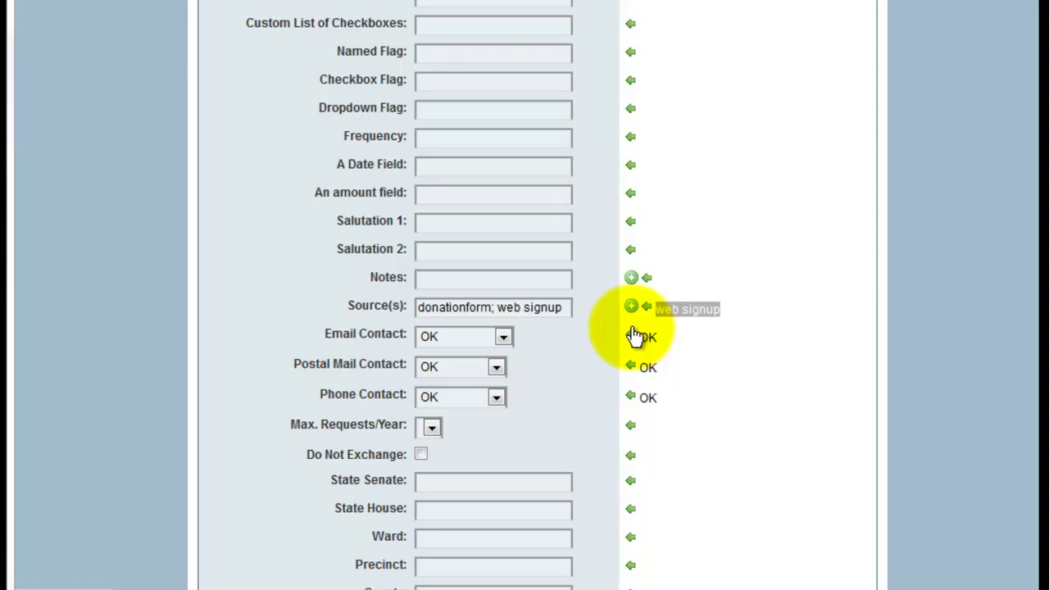
{"action": "left_click", "coordinate": [1035, 426]}
{"action": "scroll", "coordinate": [1034, 426], "scroll_direction": "down", "scroll_amount": 3}
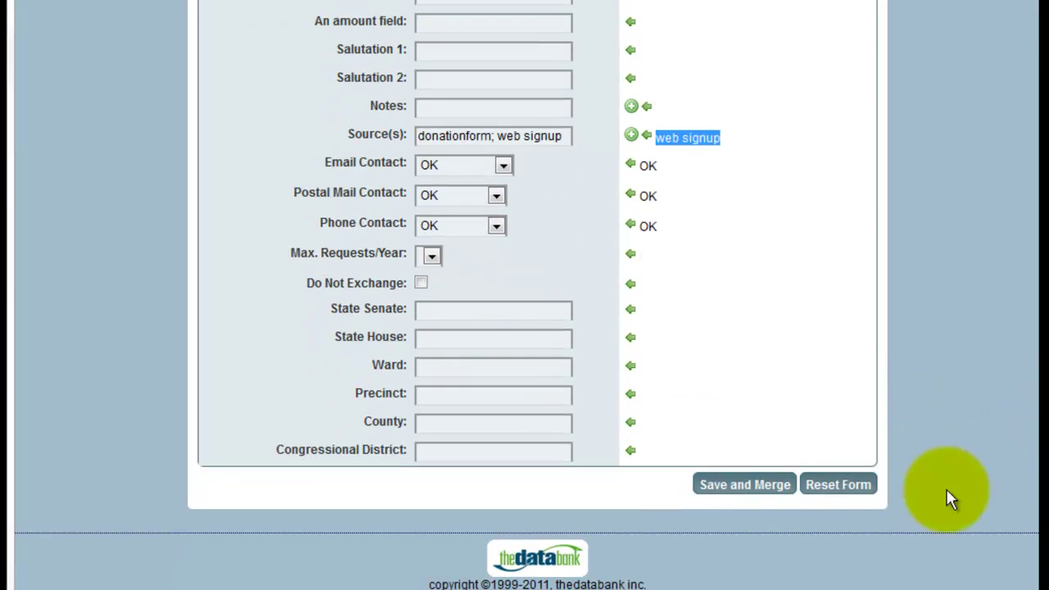
{"action": "left_click", "coordinate": [773, 490]}
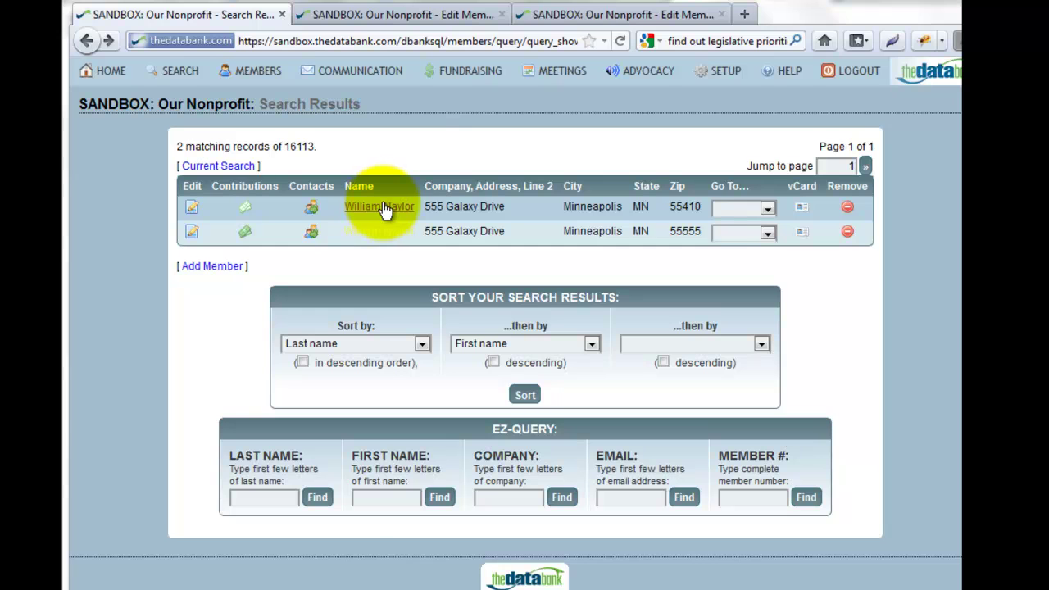
Open the Edit Member Information tab for the duplicate record with zip 55555
{"action": "mouse_move", "coordinate": [386, 233]}
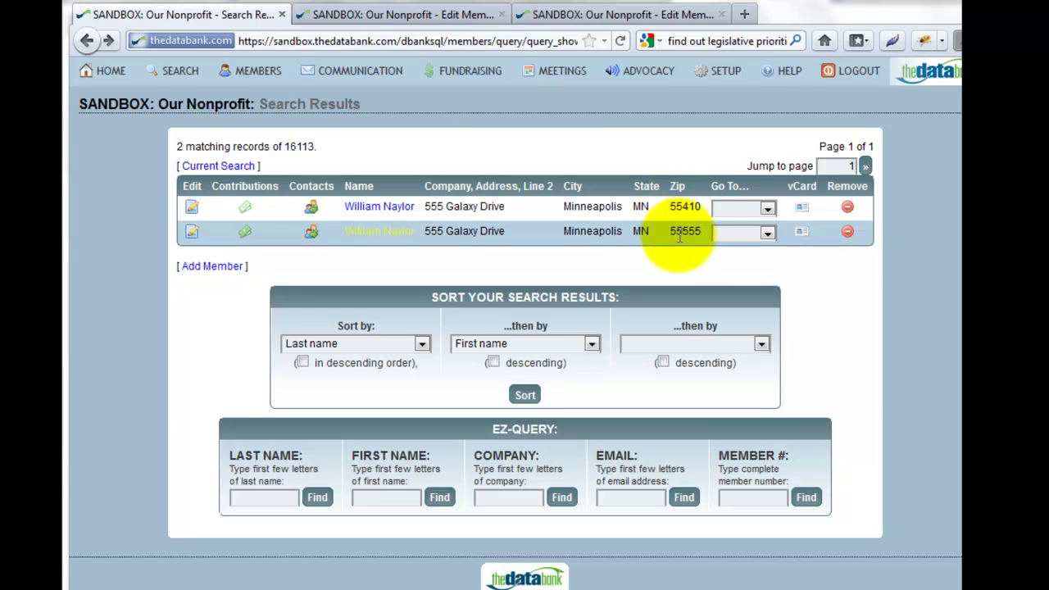
{"action": "left_click", "coordinate": [414, 18]}
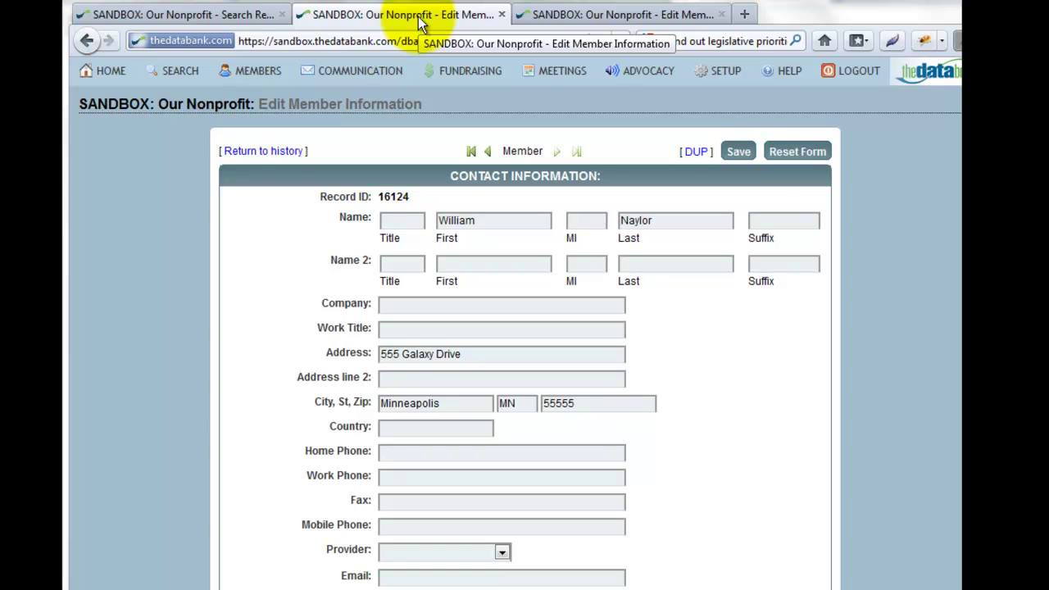
Set Dup Group to 101 on the first duplicate record and save it
{"action": "left_click_drag", "start_coordinate": [956, 176], "coordinate": [954, 381]}
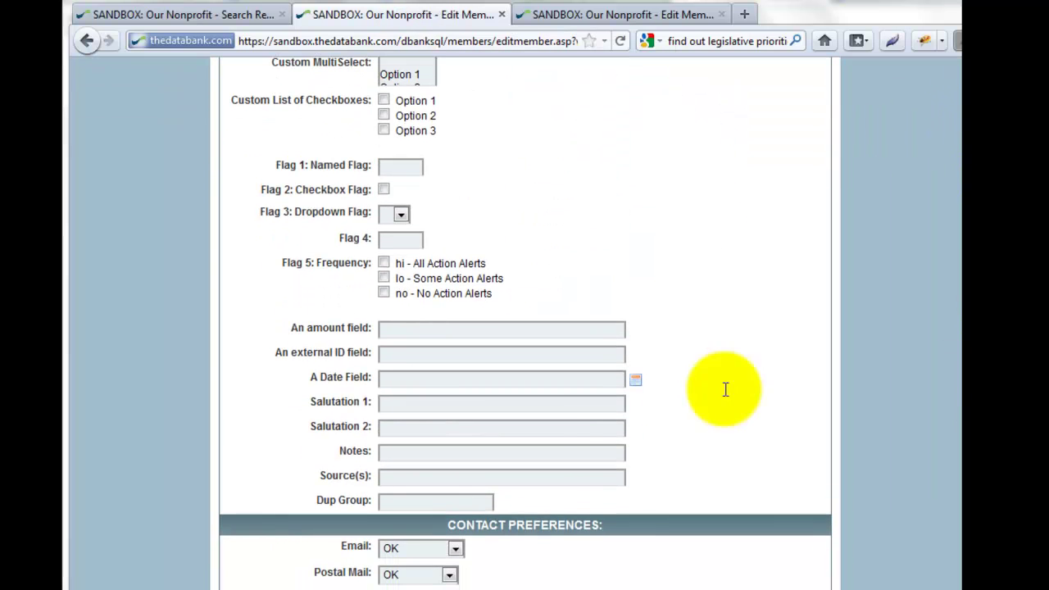
{"action": "left_click", "coordinate": [464, 506]}
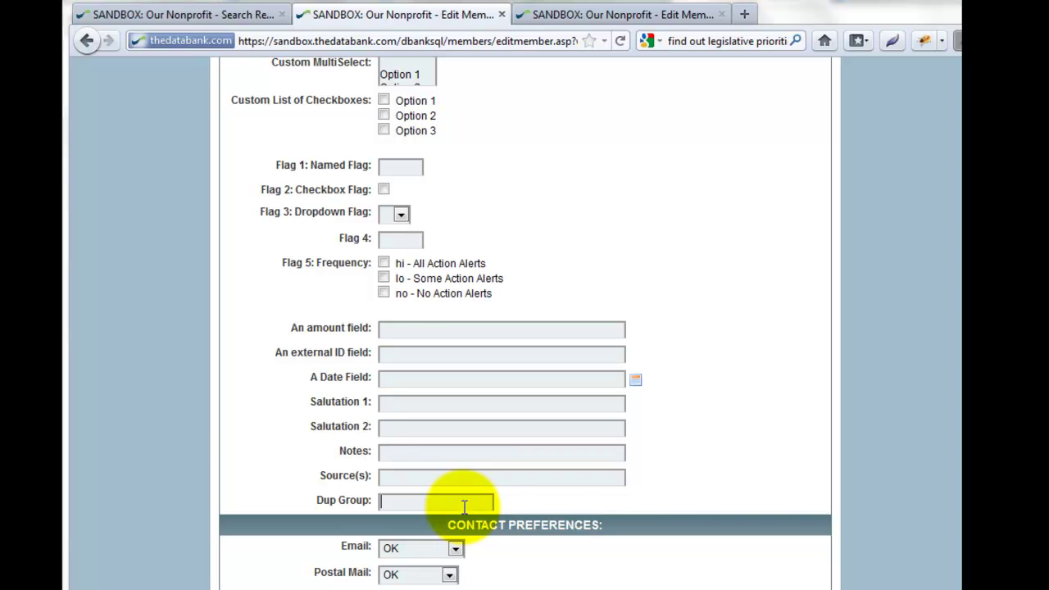
{"action": "type", "text": "101"}
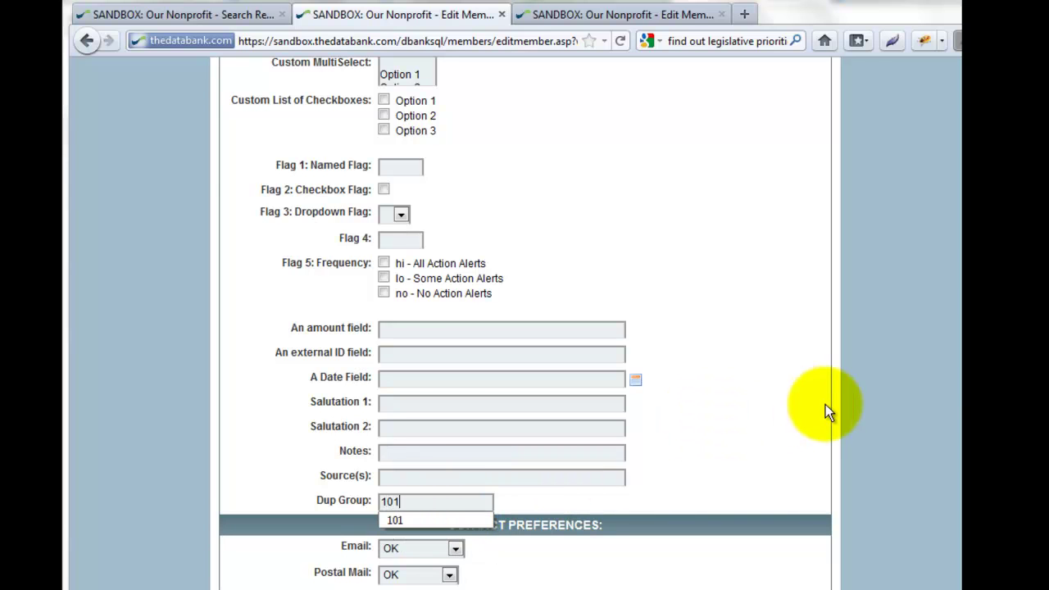
{"action": "left_click", "coordinate": [956, 123]}
{"action": "left_click", "coordinate": [741, 151]}
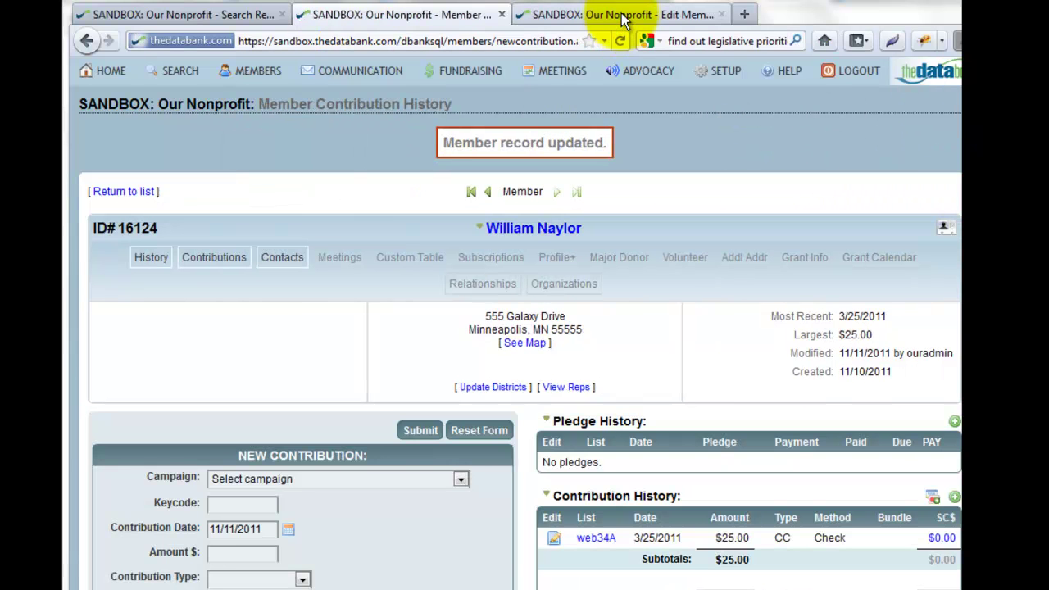
Set Dup Group 101 on the other duplicate, save, and return to the search results
{"action": "left_click", "coordinate": [621, 15]}
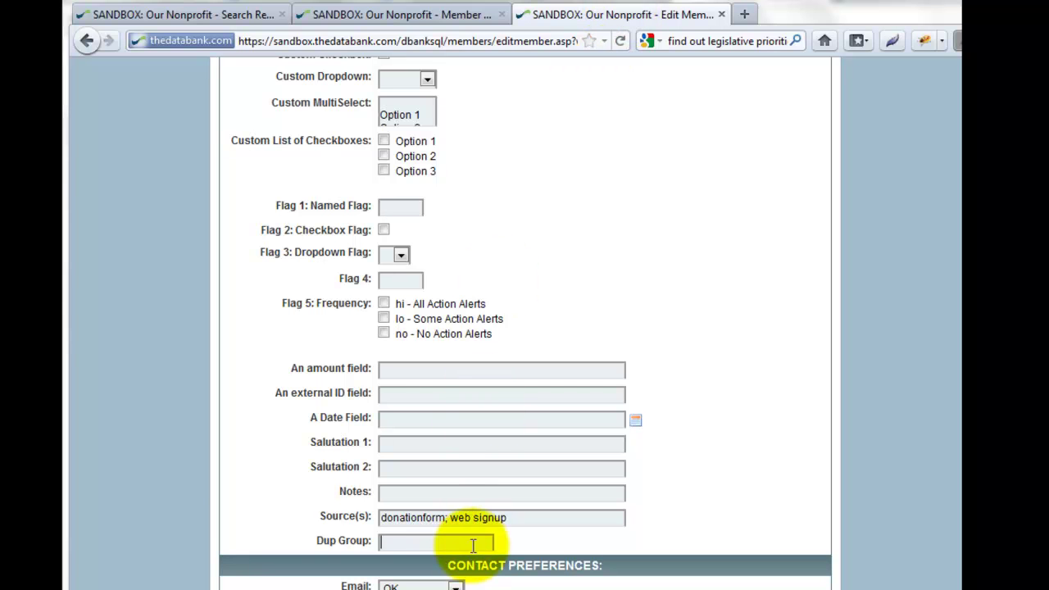
{"action": "type", "text": "101"}
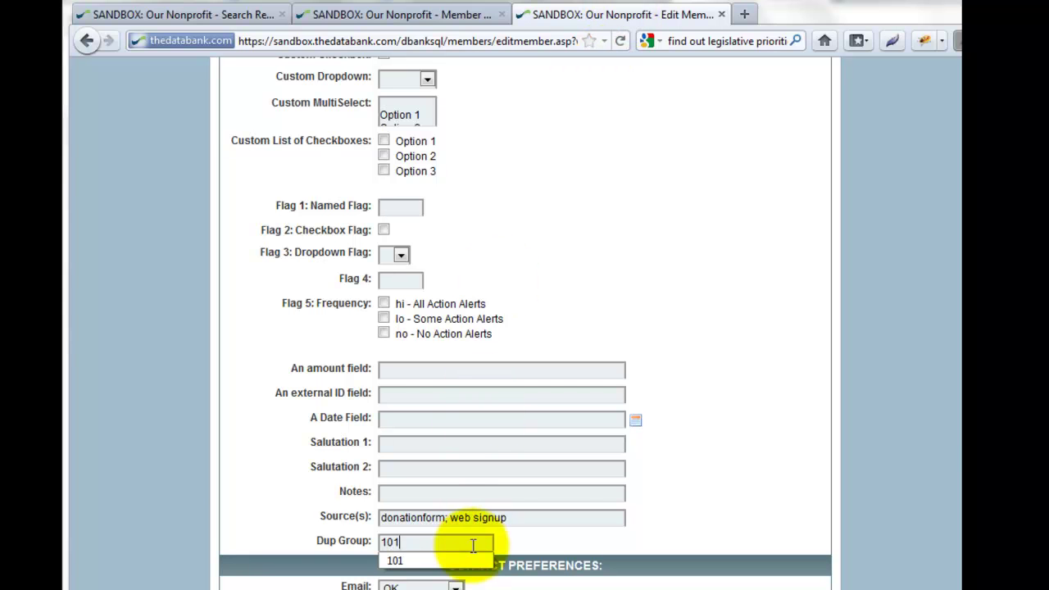
{"action": "left_click_drag", "start_coordinate": [1022, 422], "coordinate": [1031, 150]}
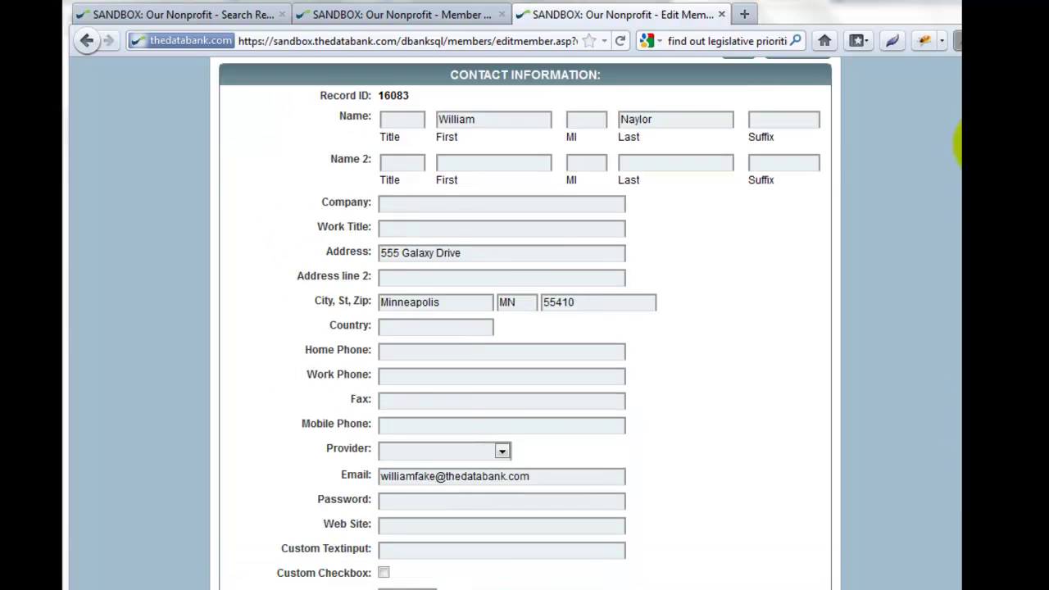
{"action": "left_click", "coordinate": [738, 152]}
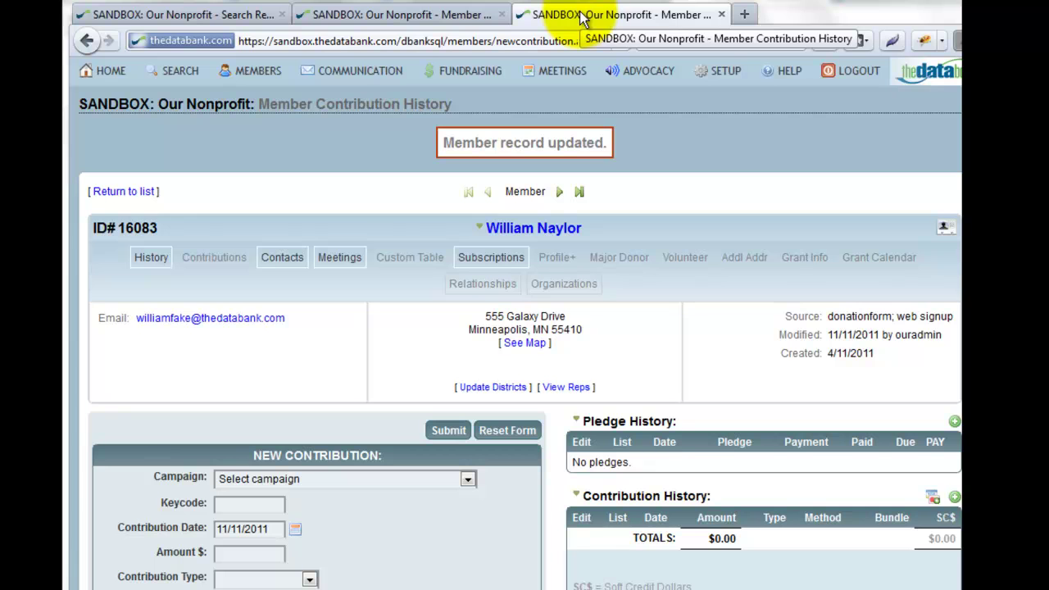
{"action": "left_click", "coordinate": [256, 17]}
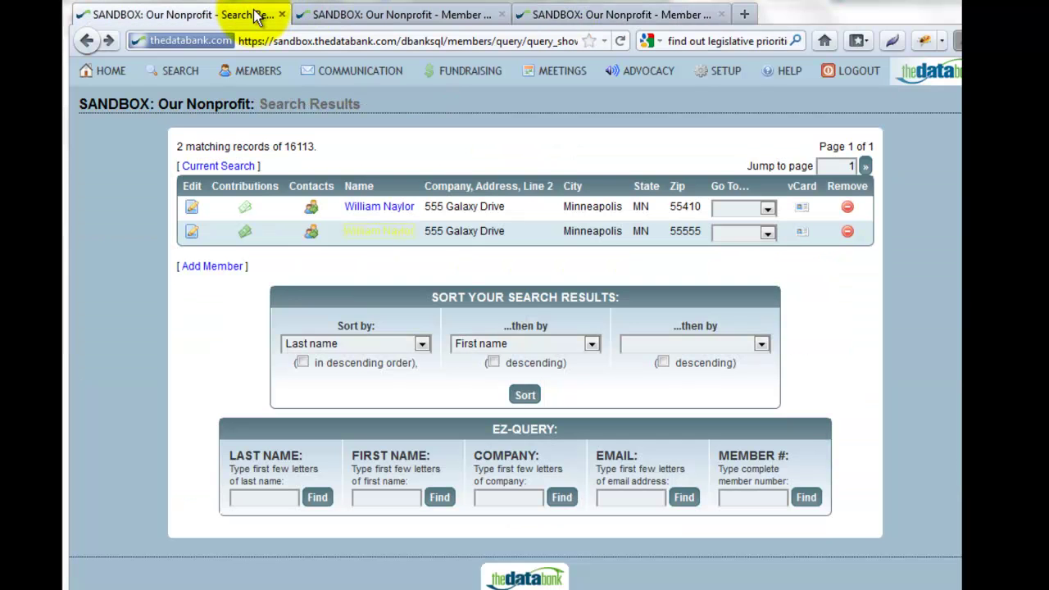
{"action": "mouse_move", "coordinate": [266, 70]}
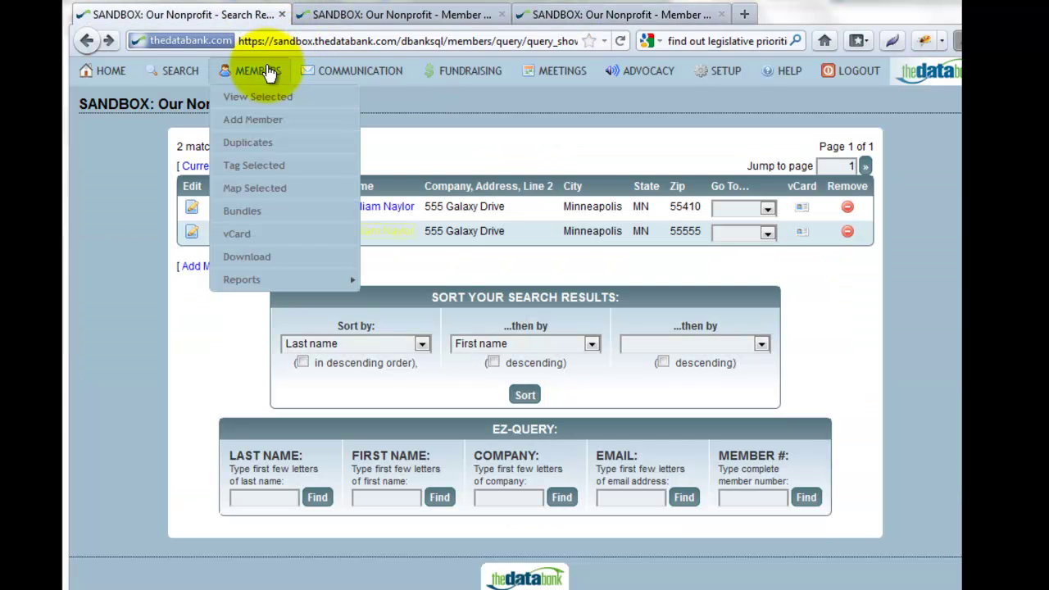